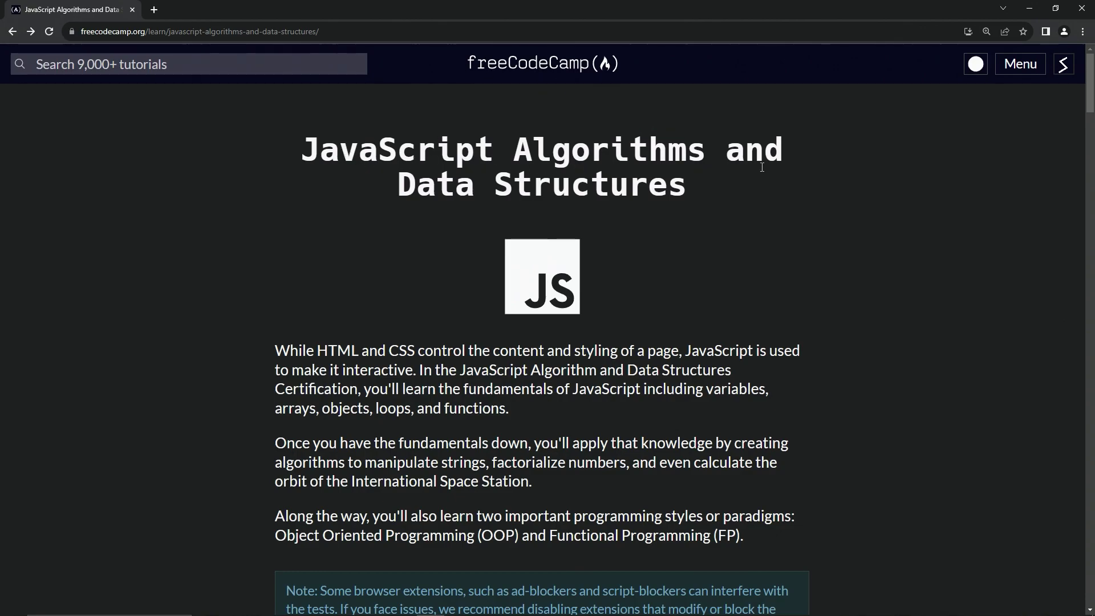
pyautogui.scroll(-5, 489, 191)
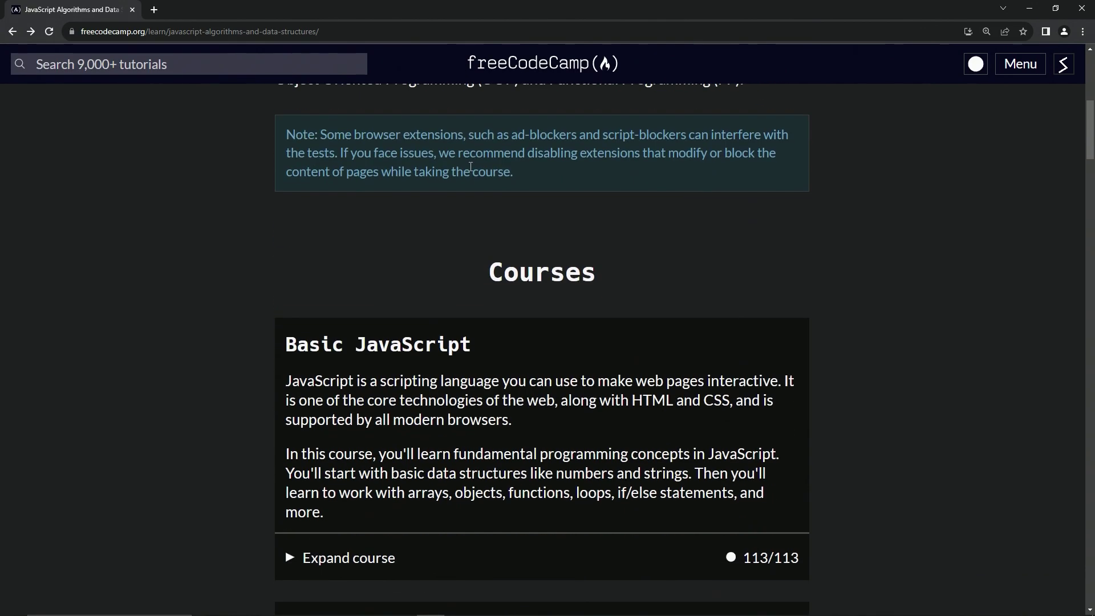
pyautogui.scroll(-5, 462, 183)
pyautogui.scroll(-5, 462, 184)
pyautogui.scroll(-5, 467, 197)
pyautogui.scroll(-1, 469, 198)
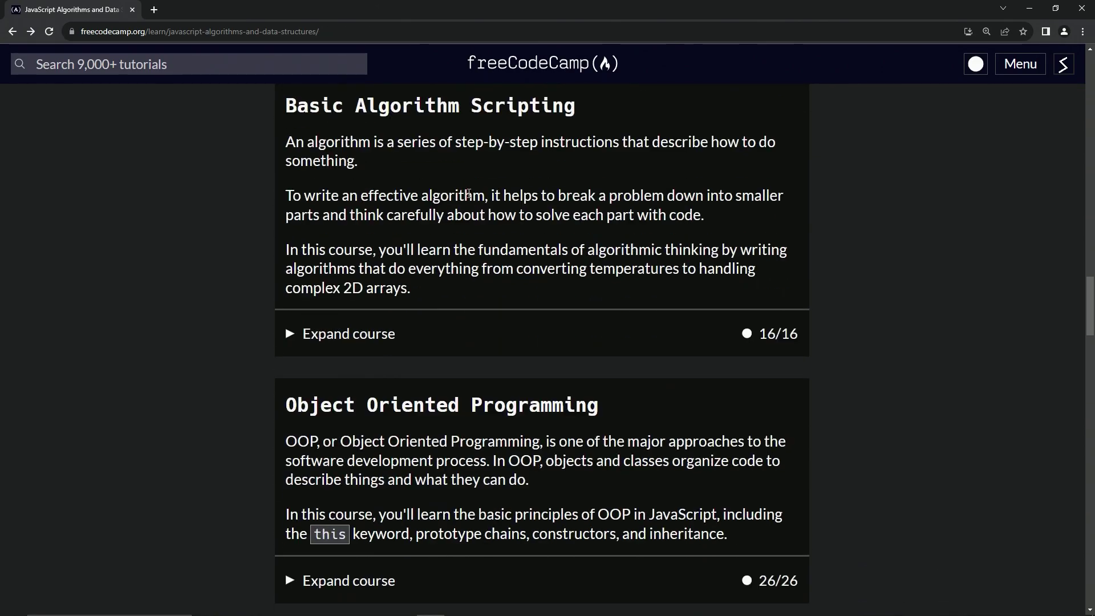
pyautogui.scroll(-1, 446, 191)
pyautogui.scroll(-3, 420, 182)
pyautogui.scroll(-1, 397, 174)
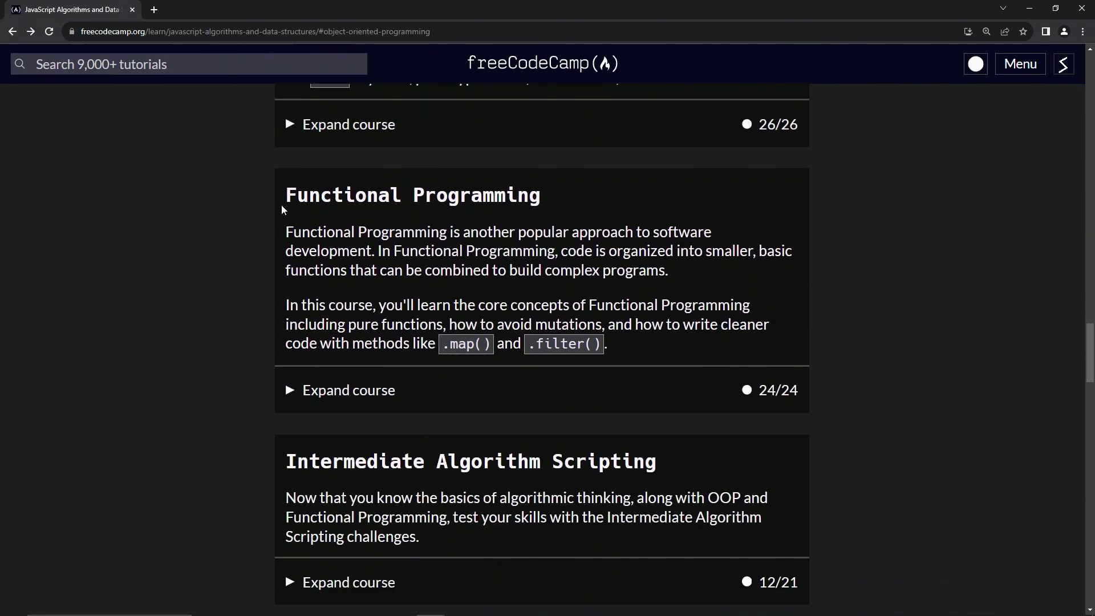
pyautogui.scroll(-1, 552, 217)
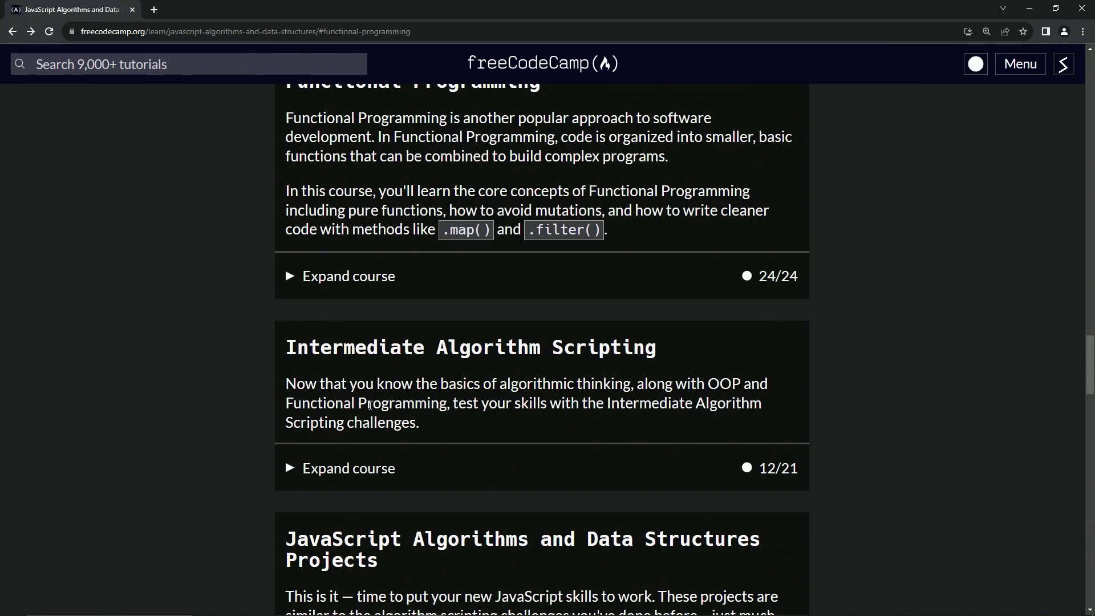
pyautogui.scroll(5, 382, 315)
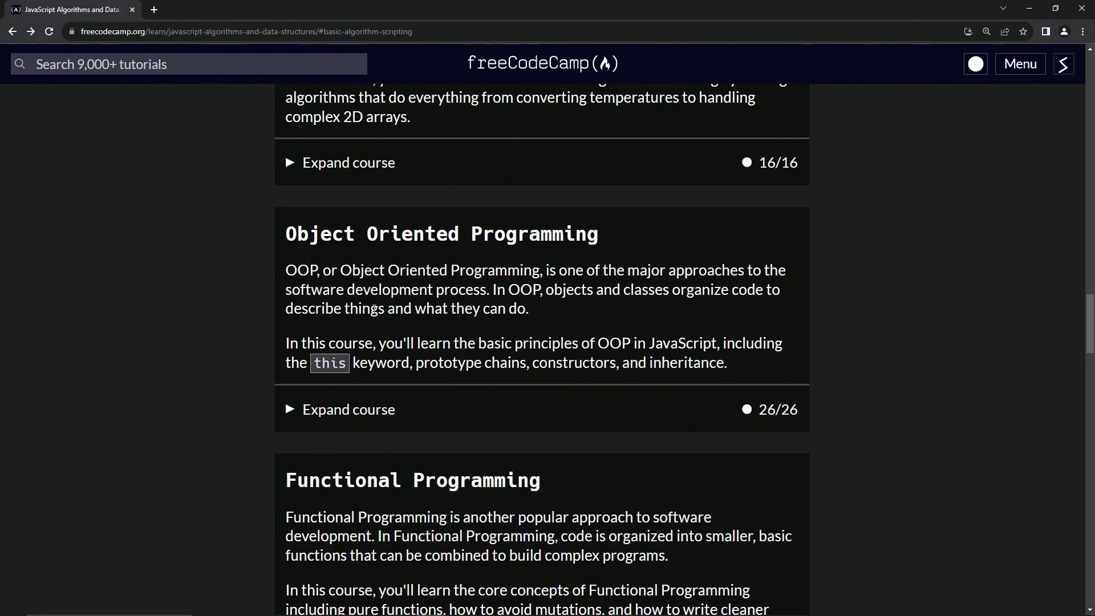
pyautogui.scroll(3, 382, 315)
pyautogui.scroll(2, 355, 276)
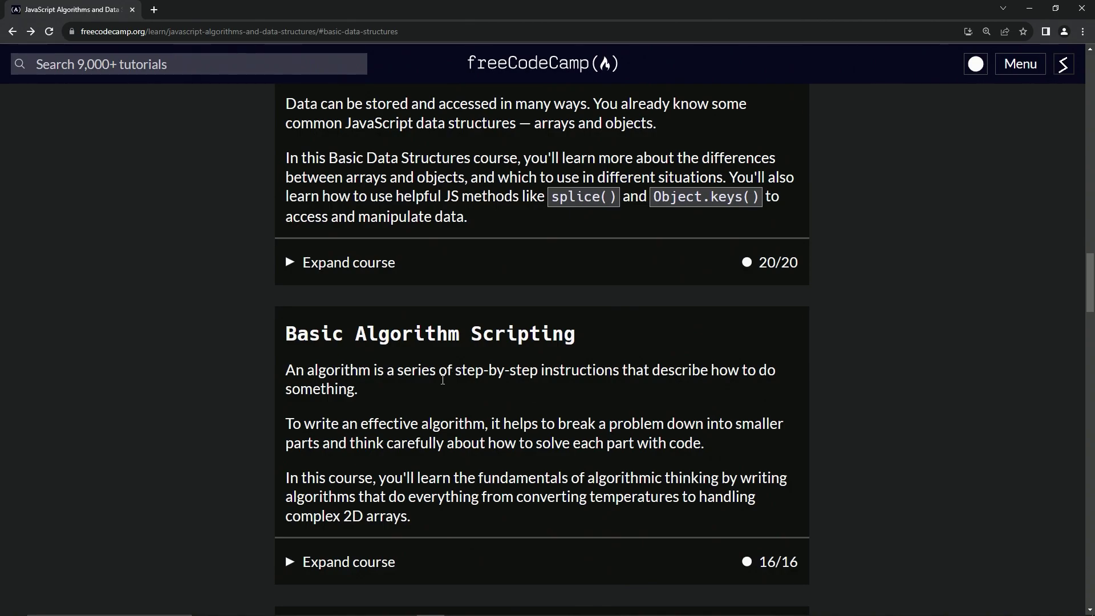
pyautogui.scroll(-5, 385, 369)
pyautogui.scroll(-5, 330, 357)
pyautogui.scroll(-1, 330, 356)
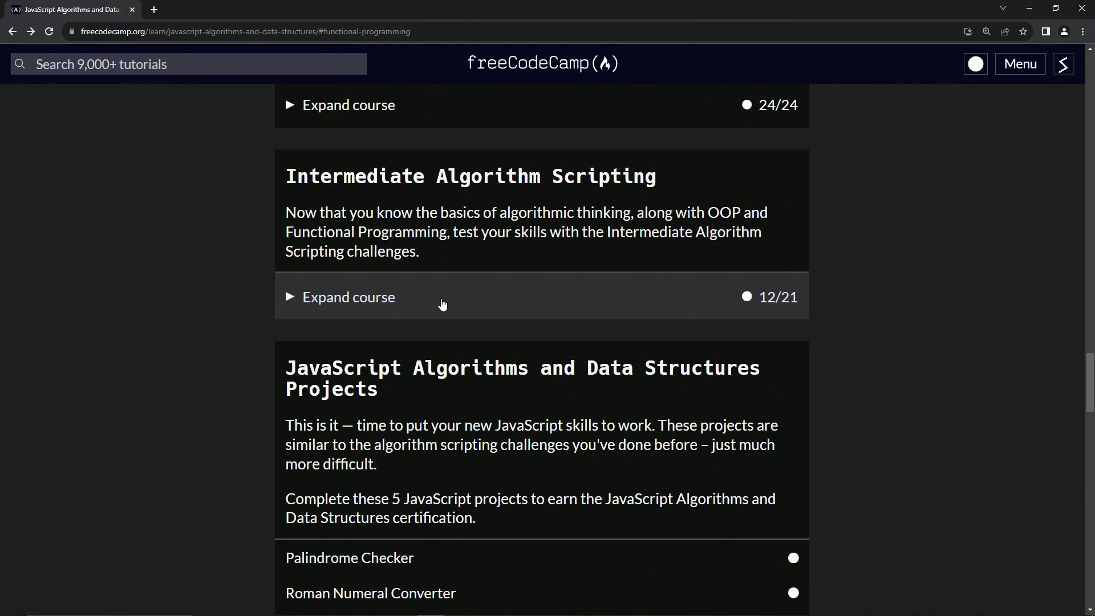
# Expand the Intermediate Algorithm Scripting course to list its challenges, starting with Sum All Numbers in a Range
pyautogui.click(442, 305)
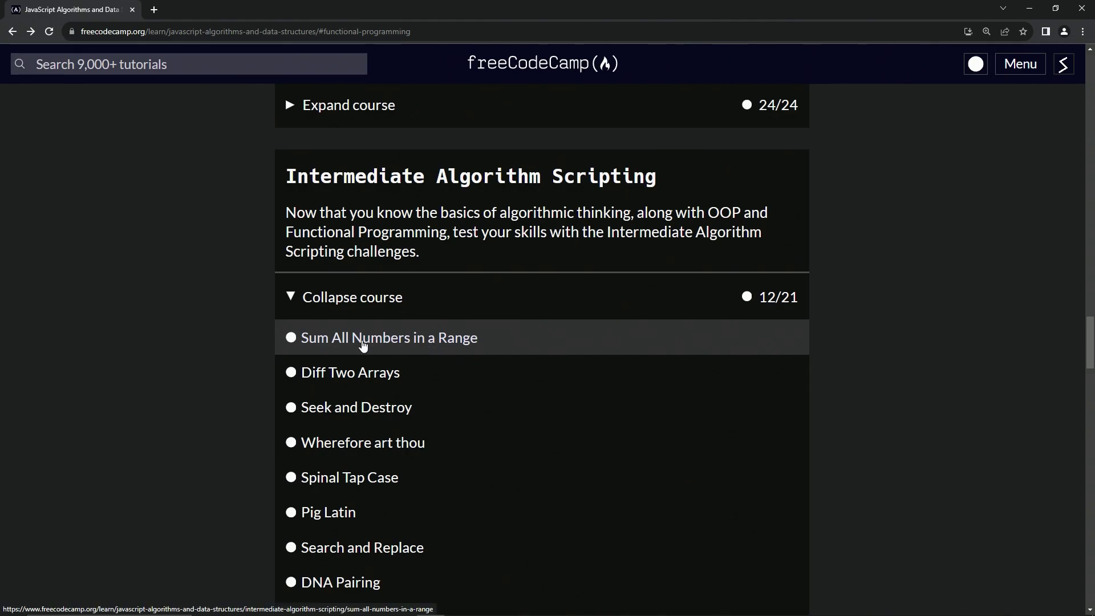
pyautogui.click(321, 341)
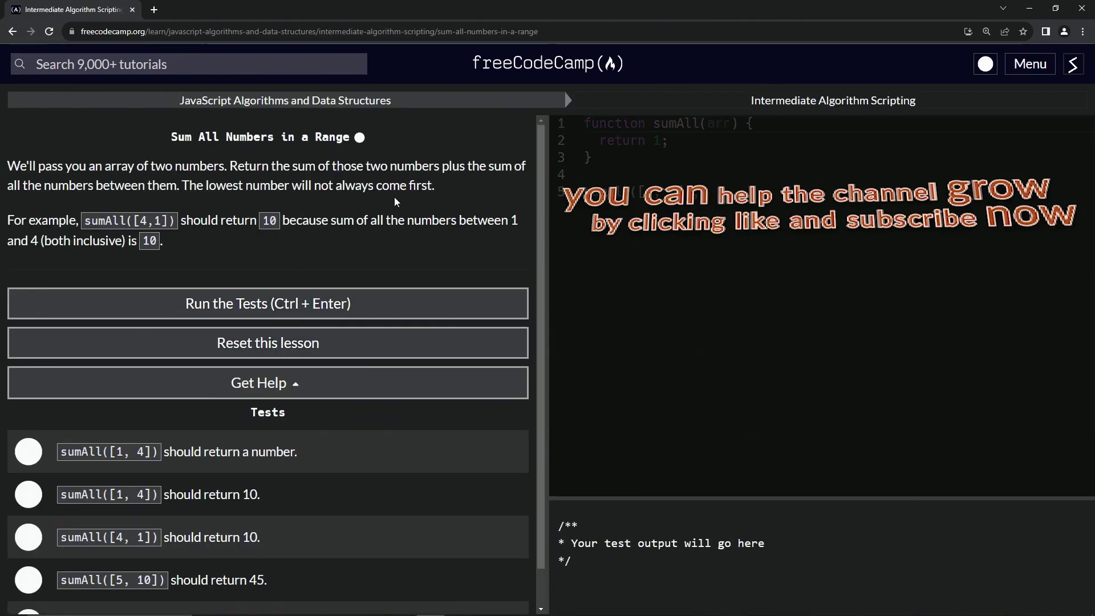